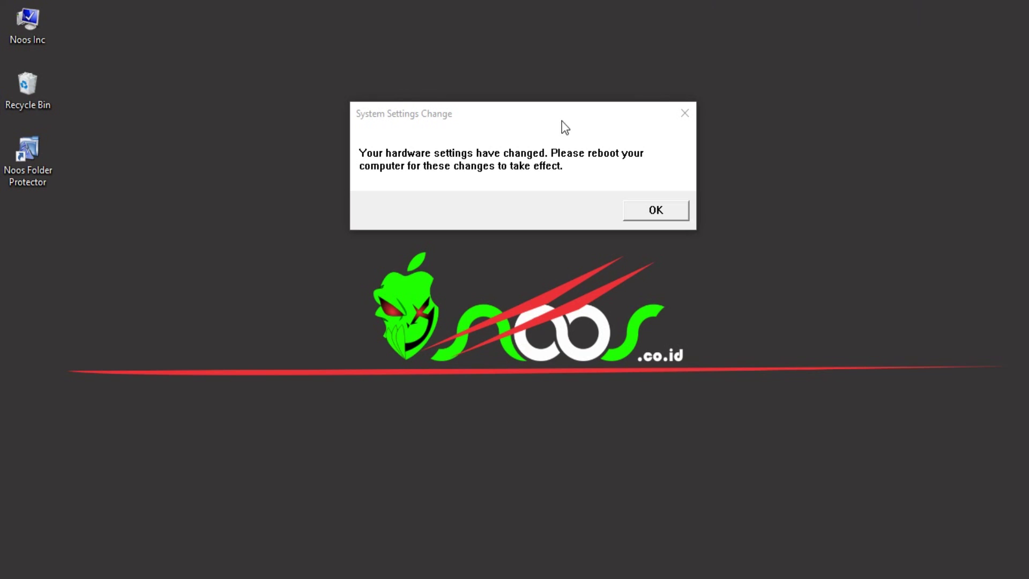
drag(526, 106, 539, 152)
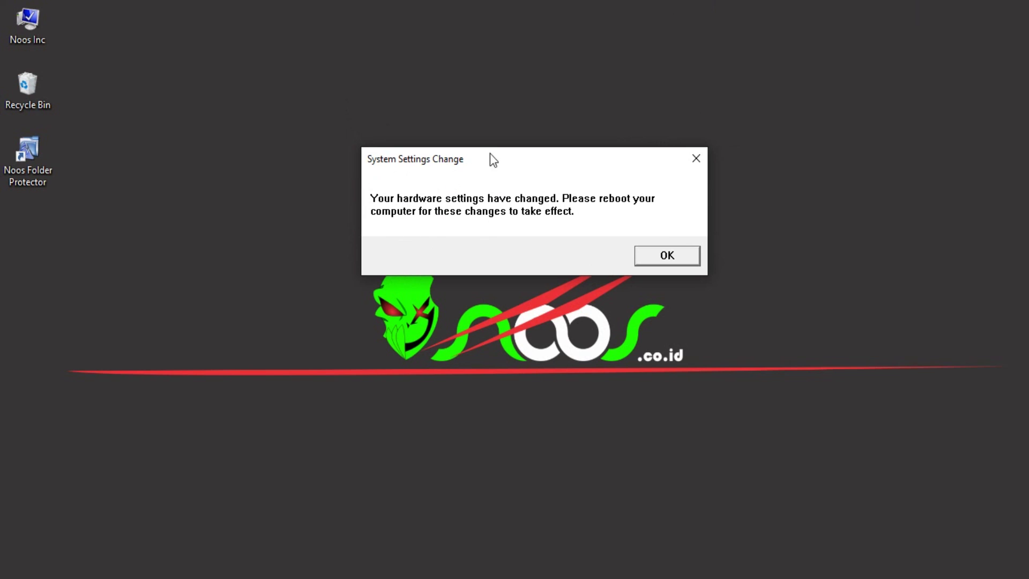
mouse_move(473, 153)
mouse_down()
mouse_move(484, 117)
mouse_move(471, 118)
mouse_move(475, 146)
mouse_up()
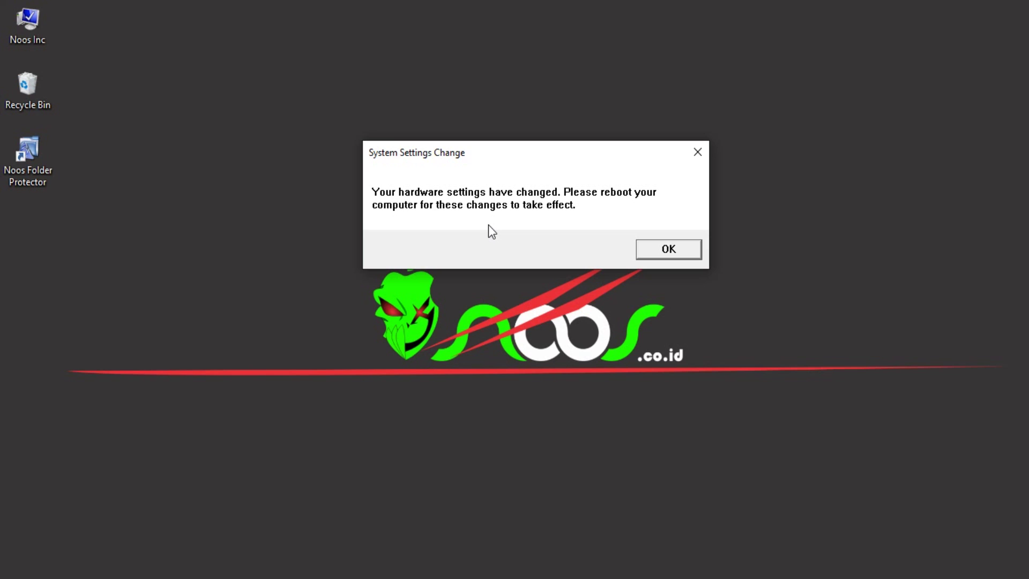
right_click(802, 53)
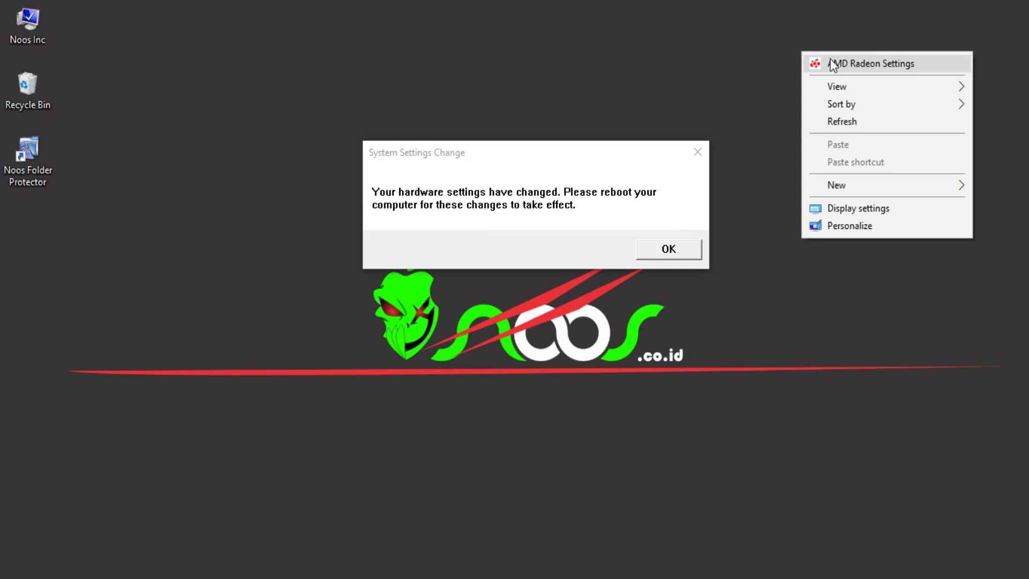
click(744, 34)
right_click(737, 35)
click(788, 105)
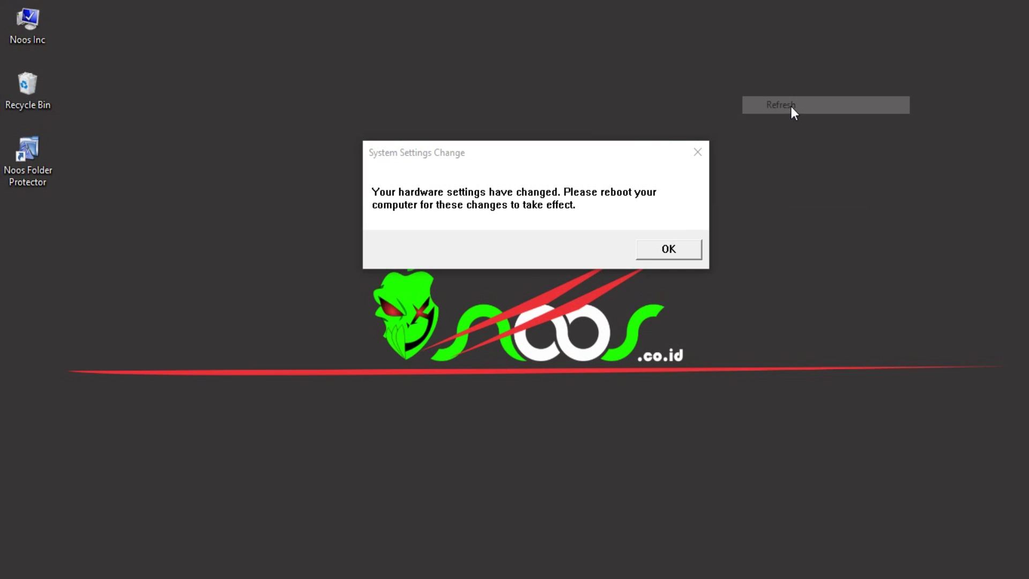
drag(443, 146, 436, 196)
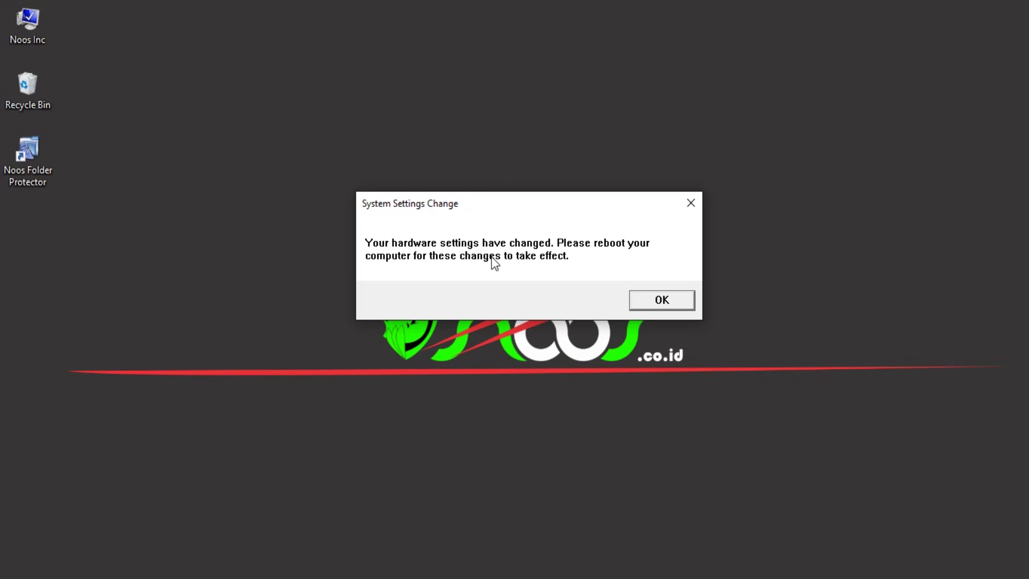
mouse_move(471, 207)
mouse_down()
mouse_move(462, 204)
mouse_move(470, 152)
mouse_move(460, 157)
mouse_move(477, 198)
mouse_up()
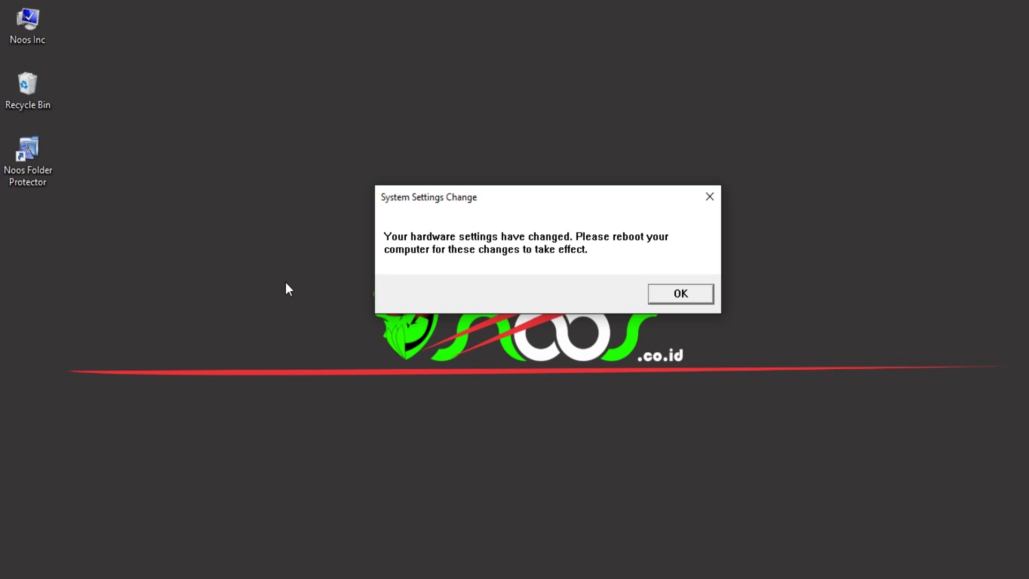
Step: Open a blank Notepad document through the Run dialog and move its window fully into view
key(super+r)
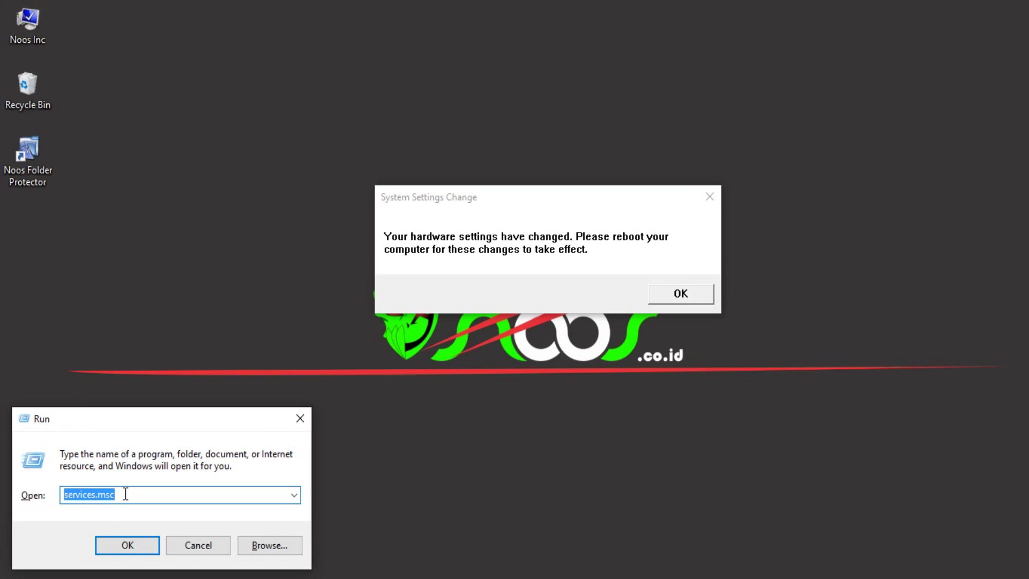
text(no)
key(Down)
key(Down)
key(Return)
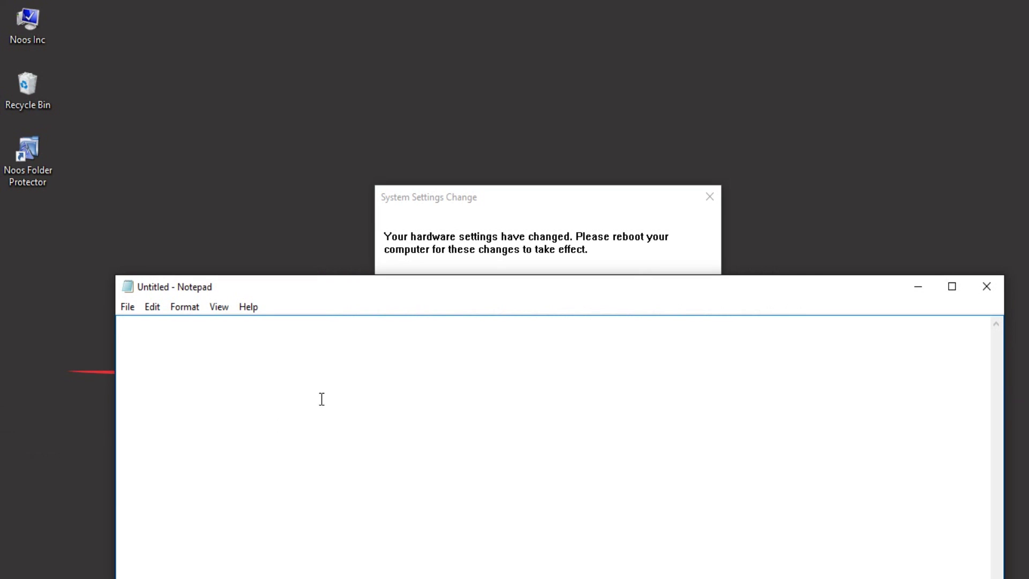
drag(428, 286, 464, 87)
Step: Write the first instruction line in Notepad: "1. Open Run: Windows Button + R"
text(1. )
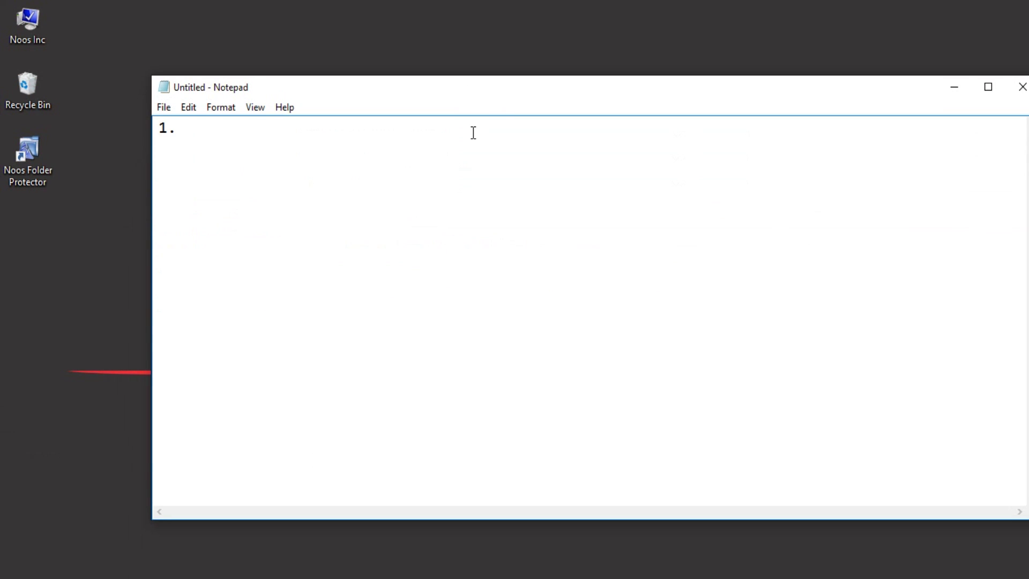
text(Open Run: Window)
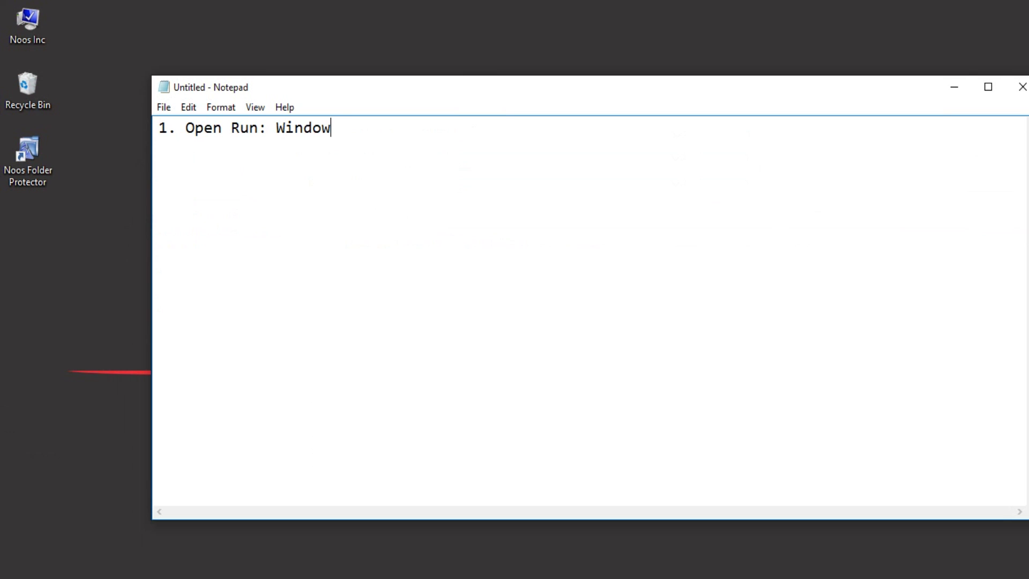
text(s Button + R)
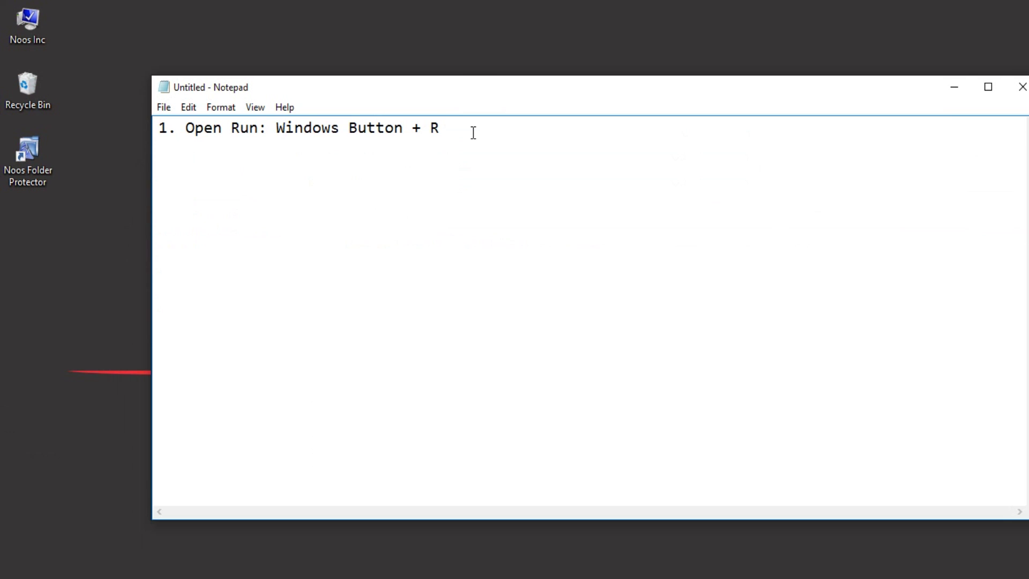
Step: Add the second line "2. Type 'services.msc'" with the command in single quotes, and start a third line numbered "3."
key(Return)
text(2. Type service)
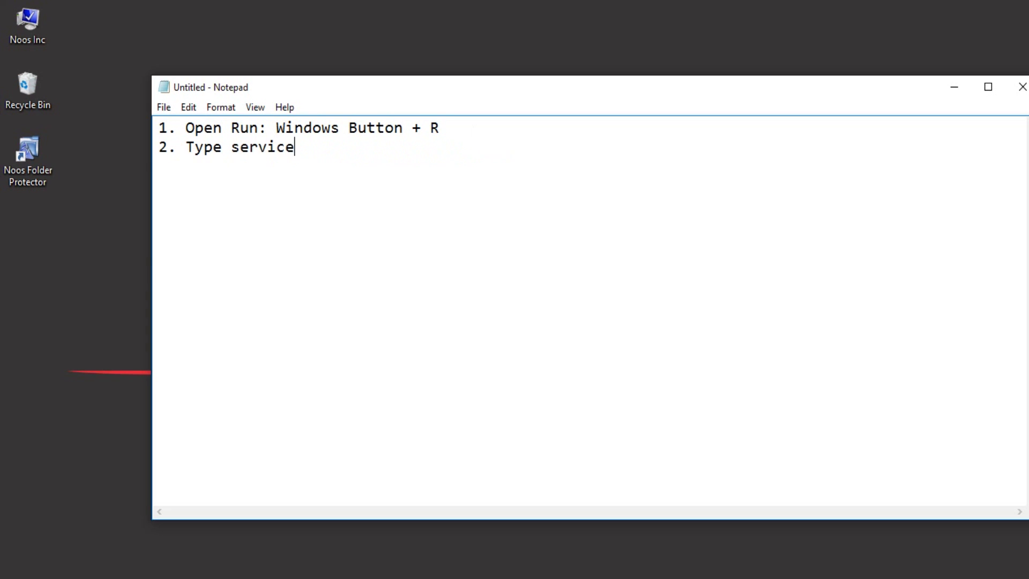
text(s.msc')
key(Left)
key(Left)
key(Left)
key(Left)
key(Left)
key(Left)
key(Left)
key(Left)
key(Left)
key(Left)
key(Left)
key(Left)
key(Left)
text(')
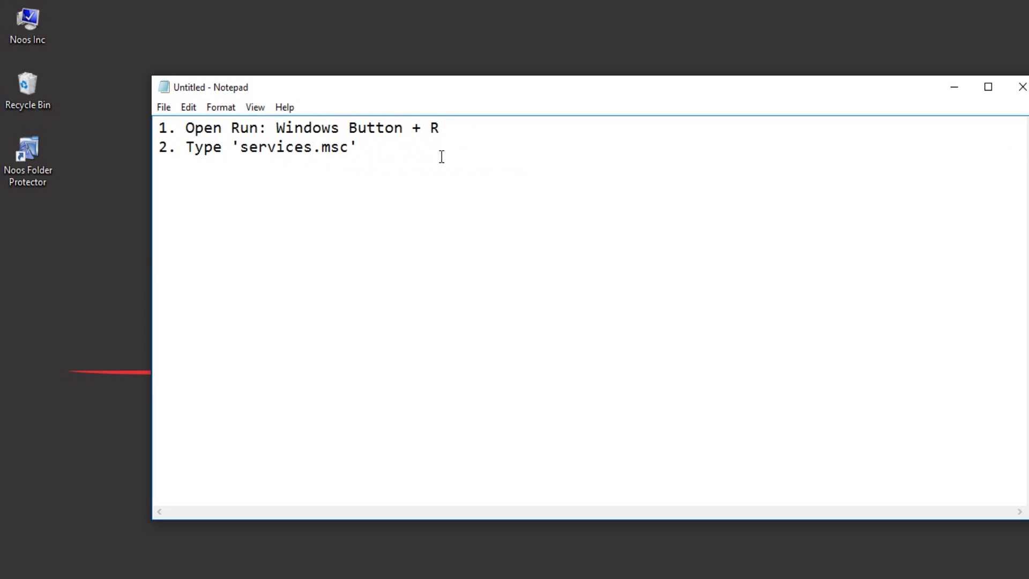
key(Return)
text(3.)
Step: Get the Notepad window out of the way and open the Services console by running services.msc
double_click(310, 148)
click(311, 147)
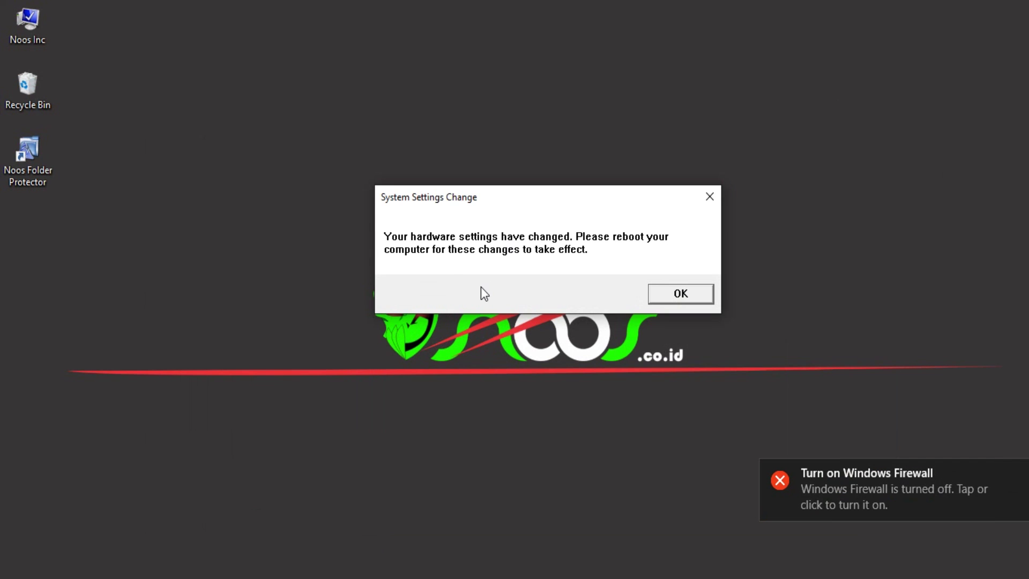
key(super+r)
text(serv)
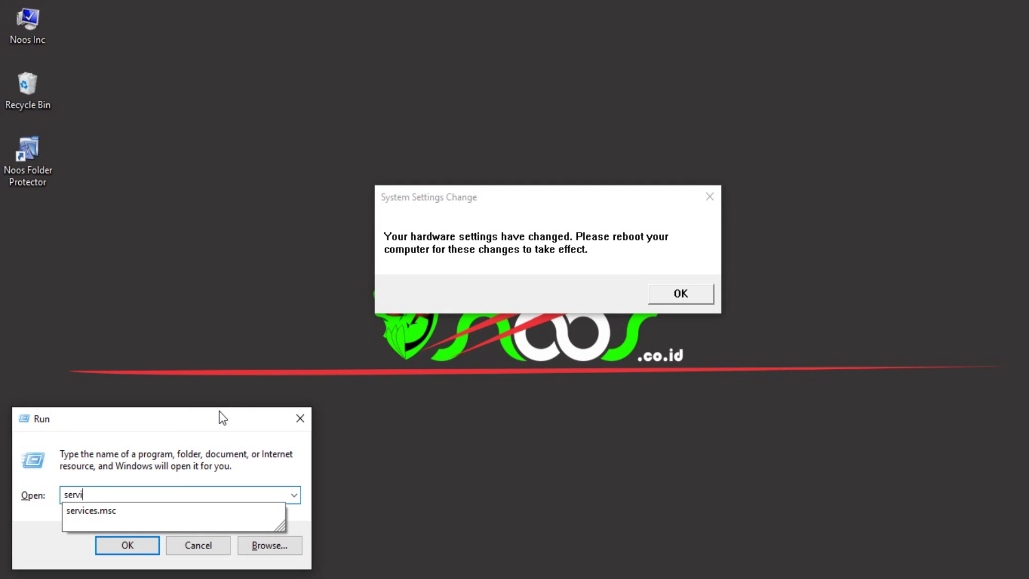
text(i)
key(Down)
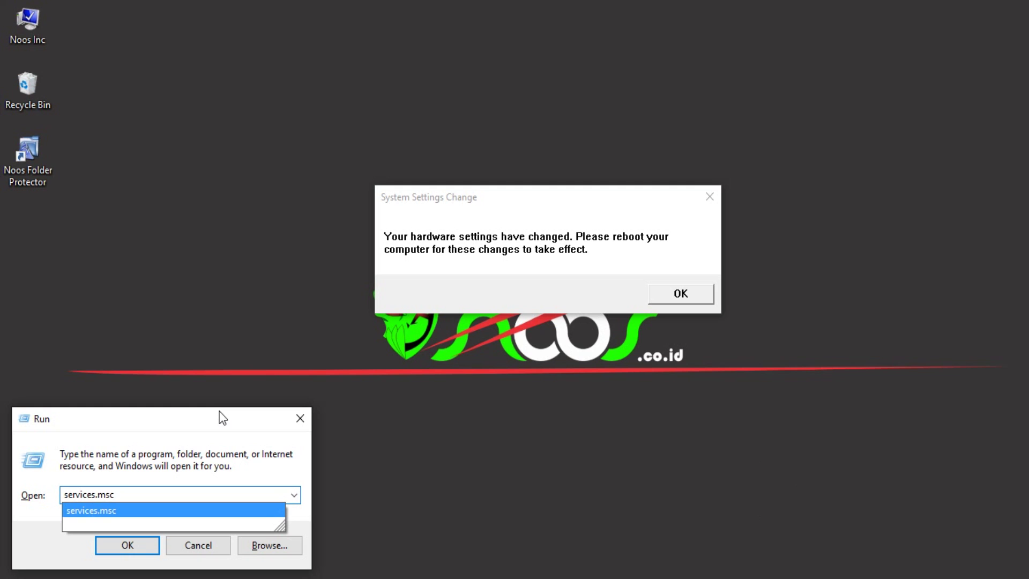
key(Return)
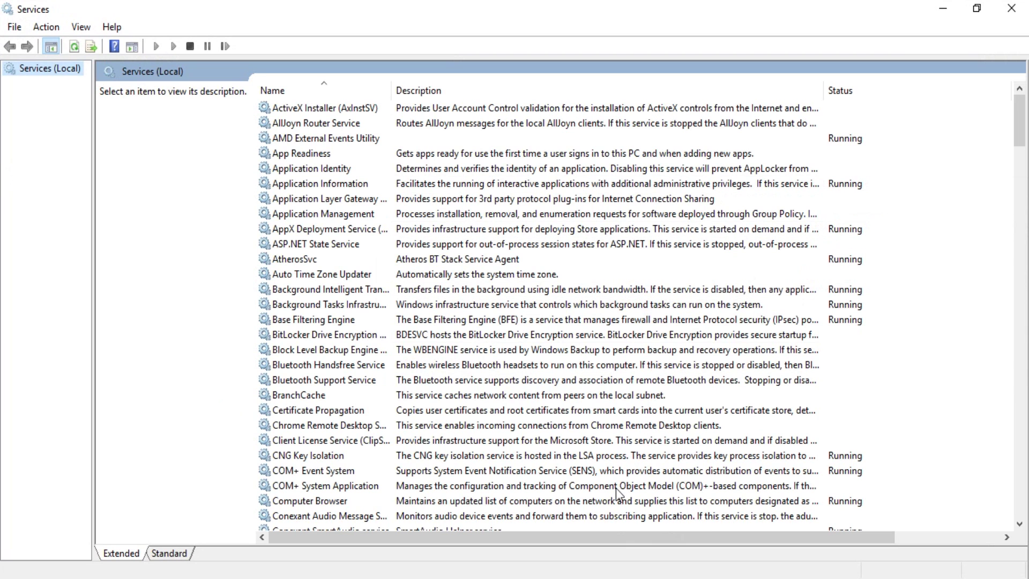
Step: Return to the Notepad instructions beside the services list and complete line 3 with "Disable and Stop the "AMD External Events Utility""
click(584, 557)
drag(458, 92, 601, 246)
click(455, 336)
text(Disable a)
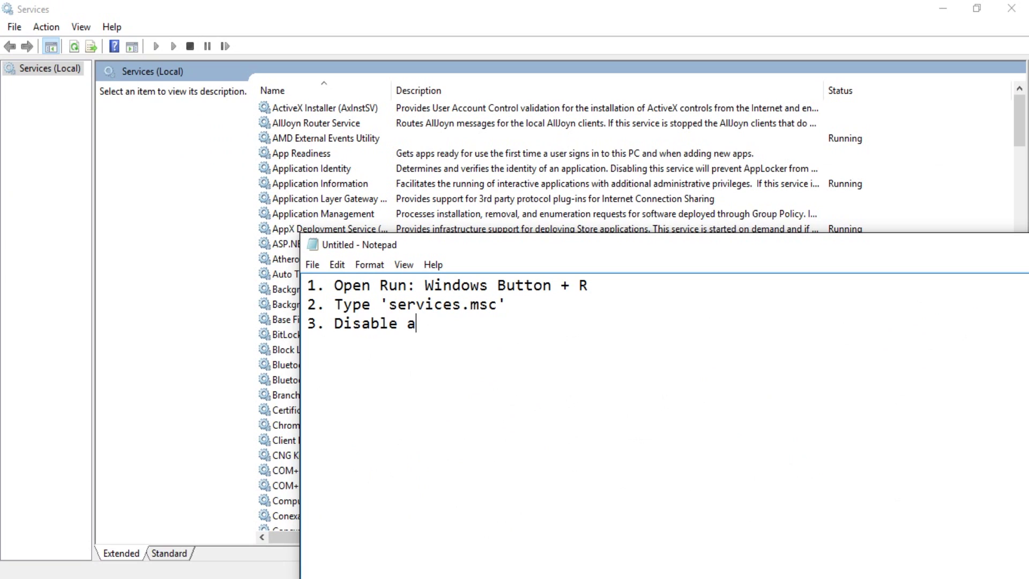
text(nd Stop the "AMD External)
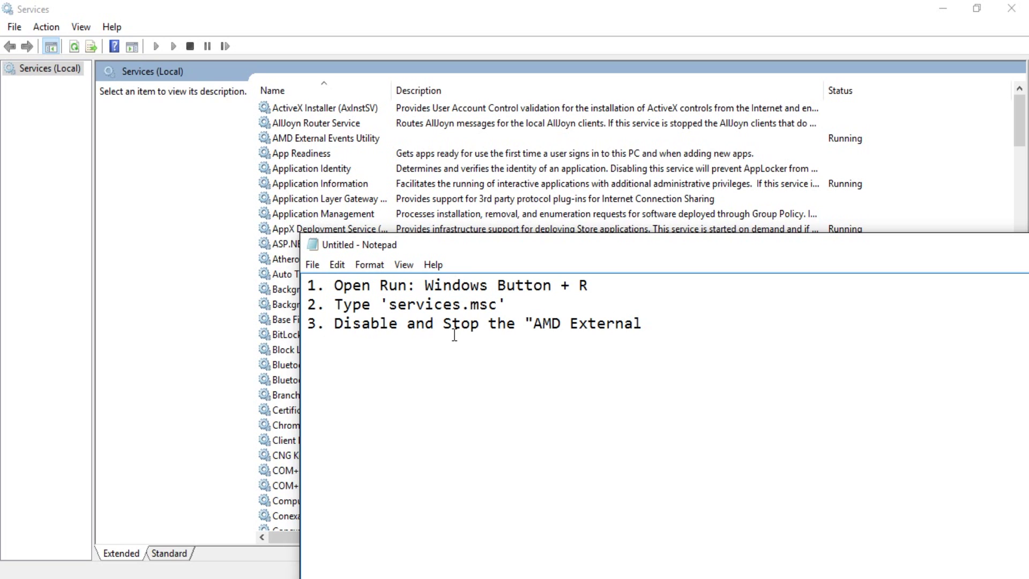
text( Events Ut)
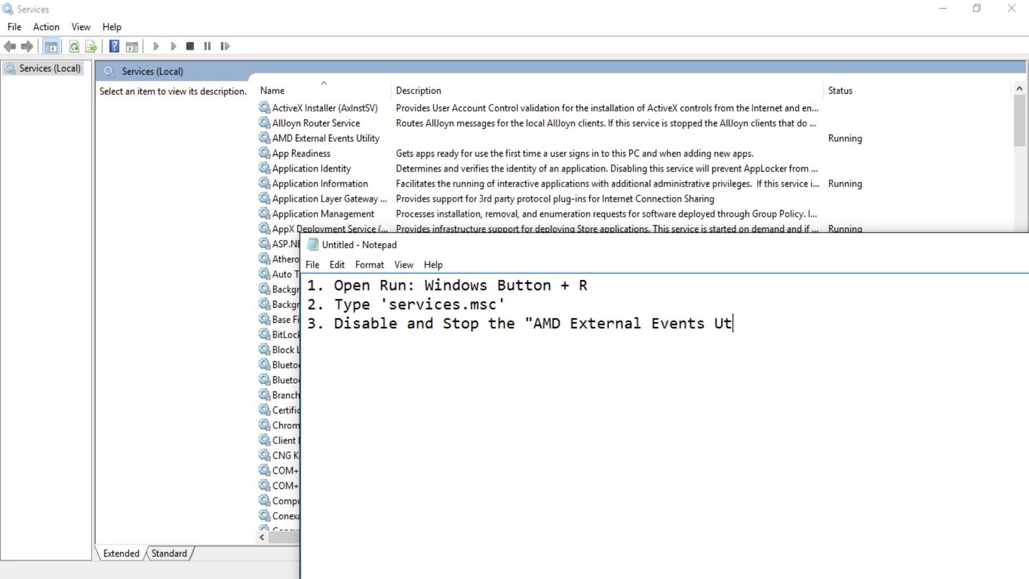
text(ility")
Step: Add the fourth instruction line "4. Reboot/Restart Your Computer"
key(Return)
text(4. Re)
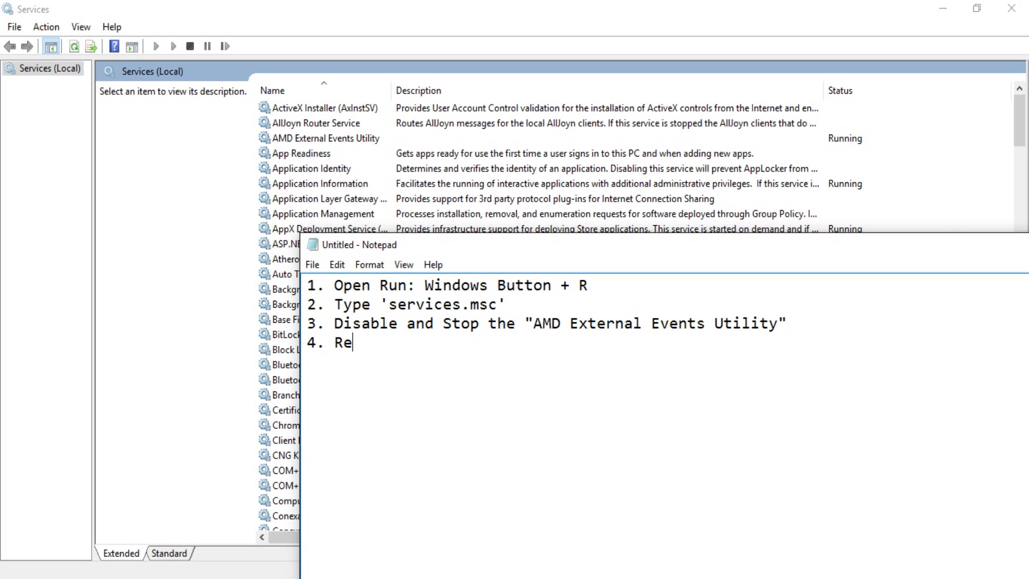
text(boot/Restart)
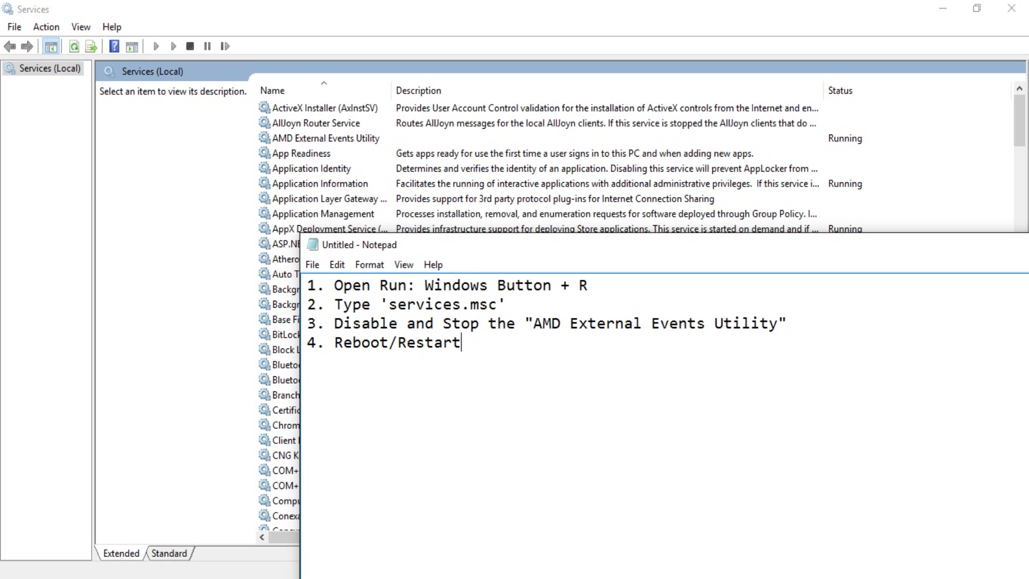
text( Your Computers)
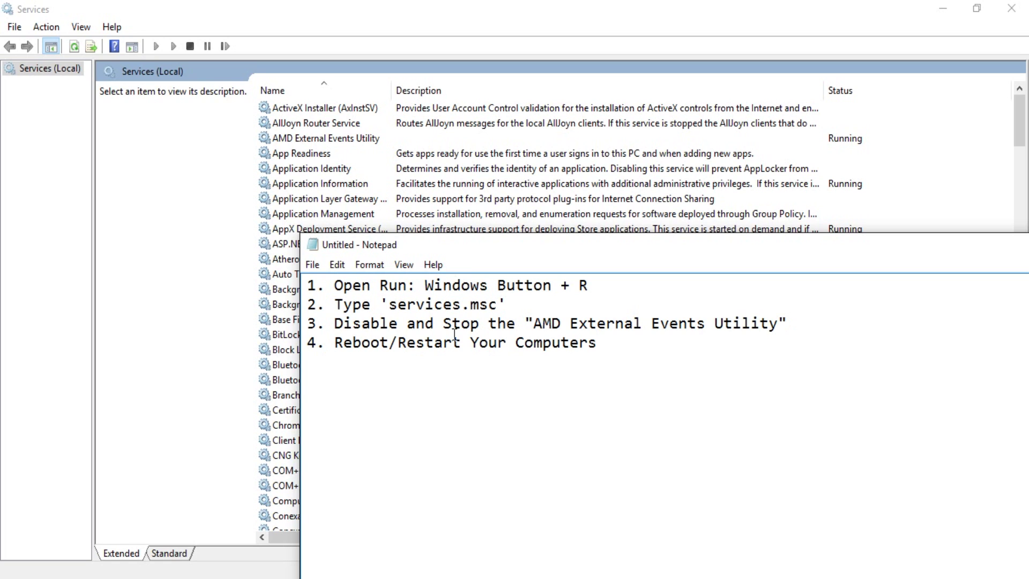
key(BackSpace)
Step: Add the closing instruction line "5. Finish :)"
key(Return)
text(5. Finish ))
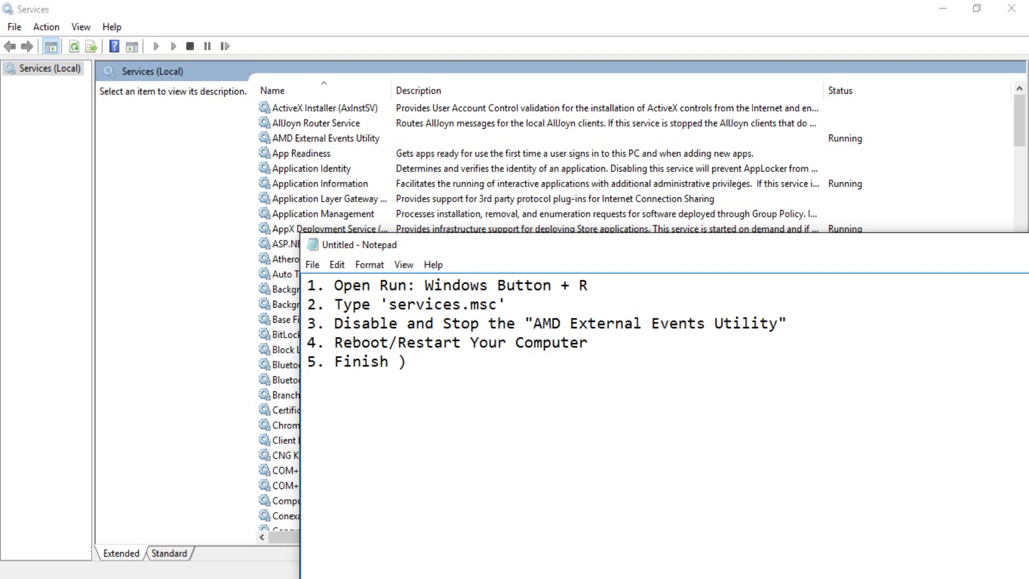
key(BackSpace)
text(:))
Step: Highlight the service name in the notes and stop the AMD External Events Utility service in the Services console
drag(533, 323, 778, 324)
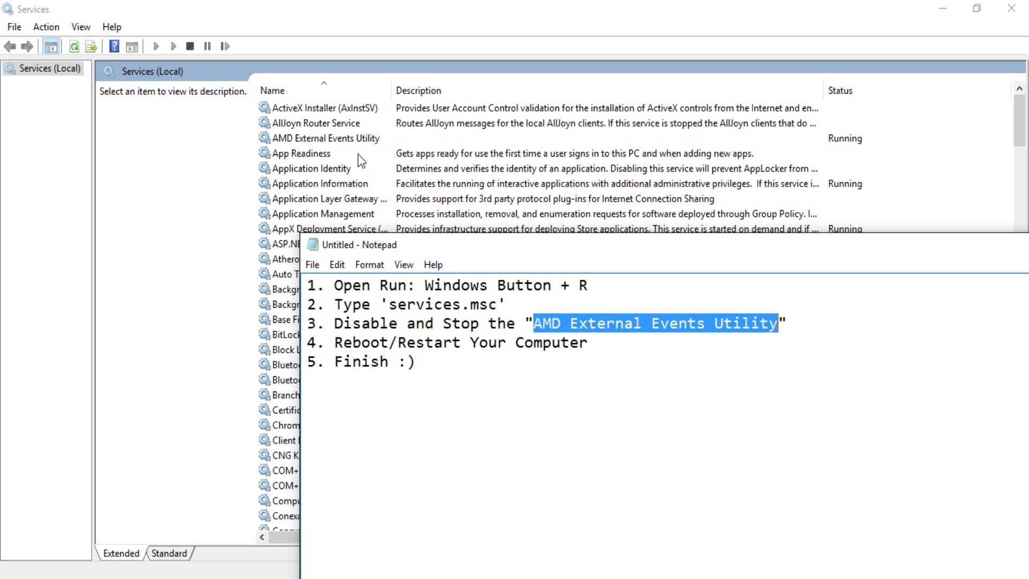
click(313, 139)
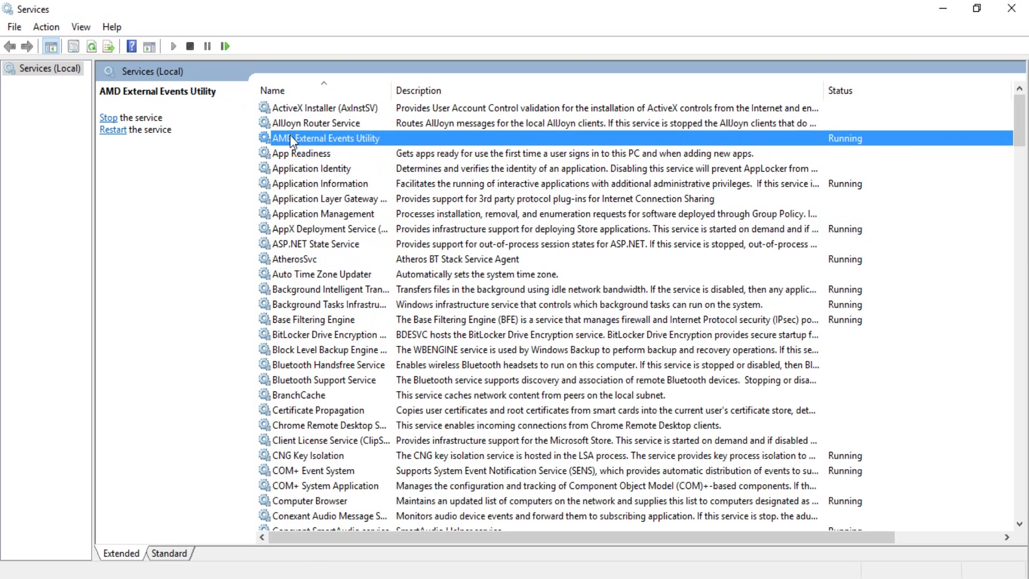
right_click(298, 137)
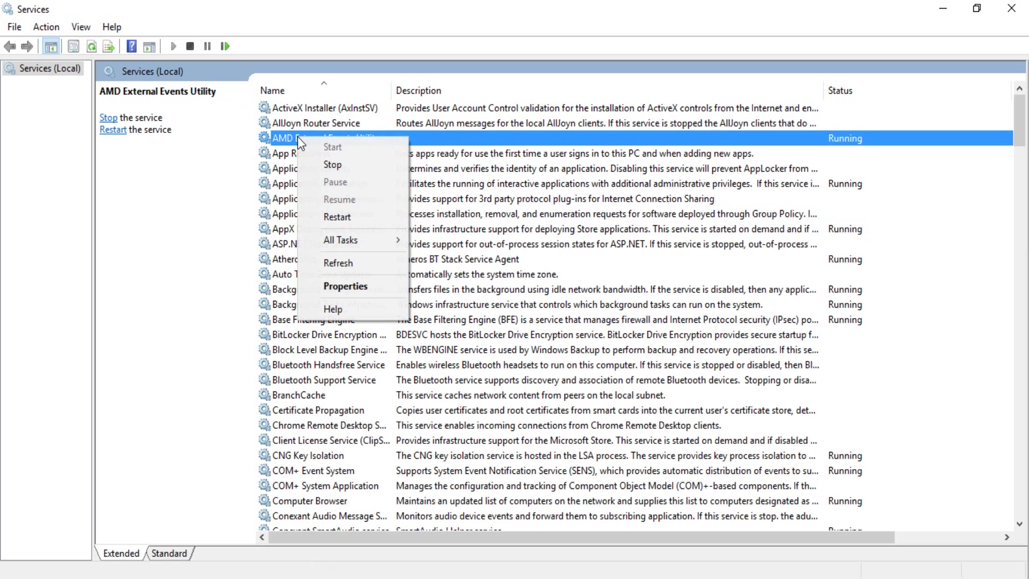
click(349, 164)
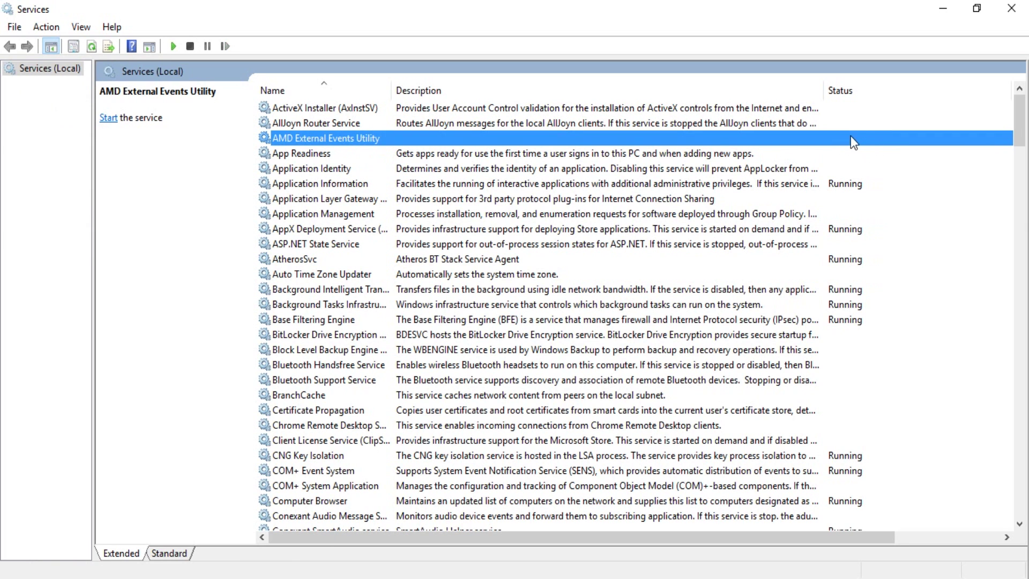
Step: Set the startup type of the AMD External Events Utility service to Disabled and apply the change
right_click(339, 143)
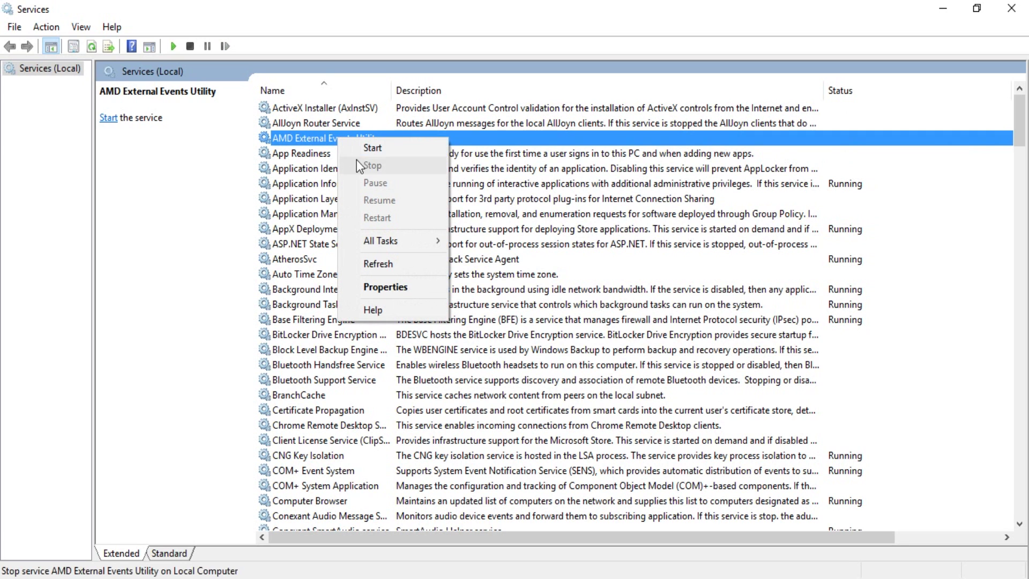
click(381, 289)
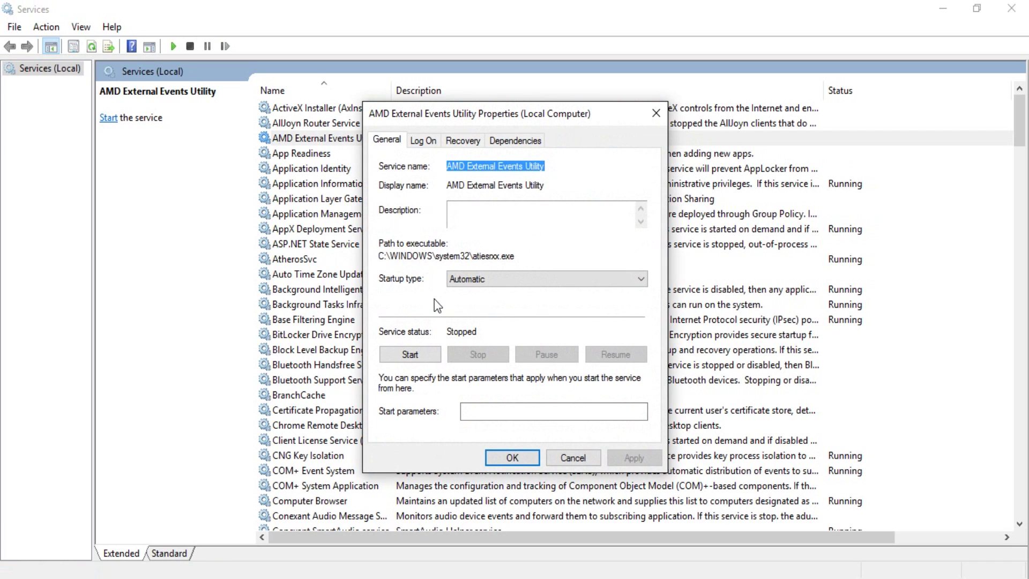
click(481, 284)
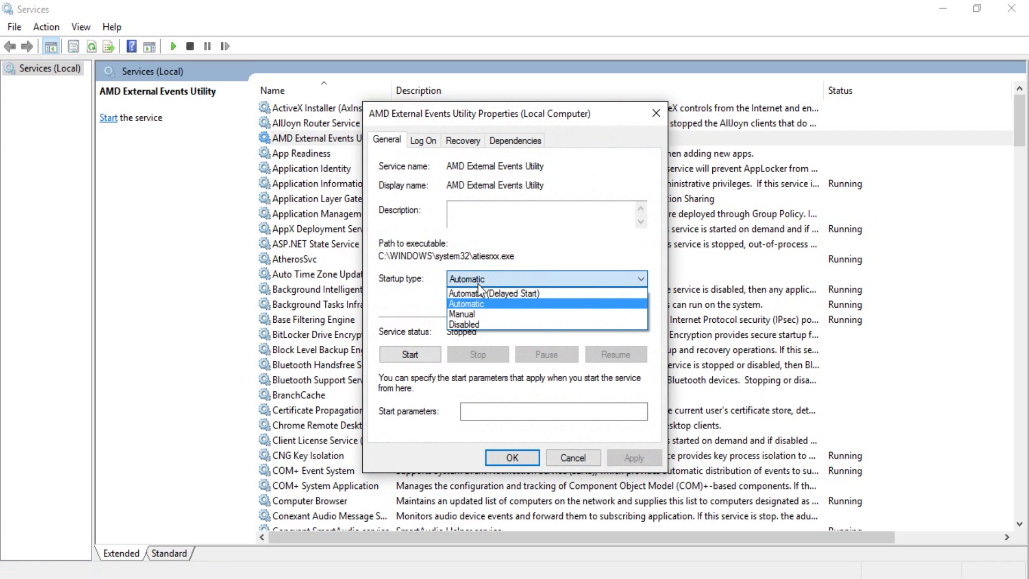
click(478, 325)
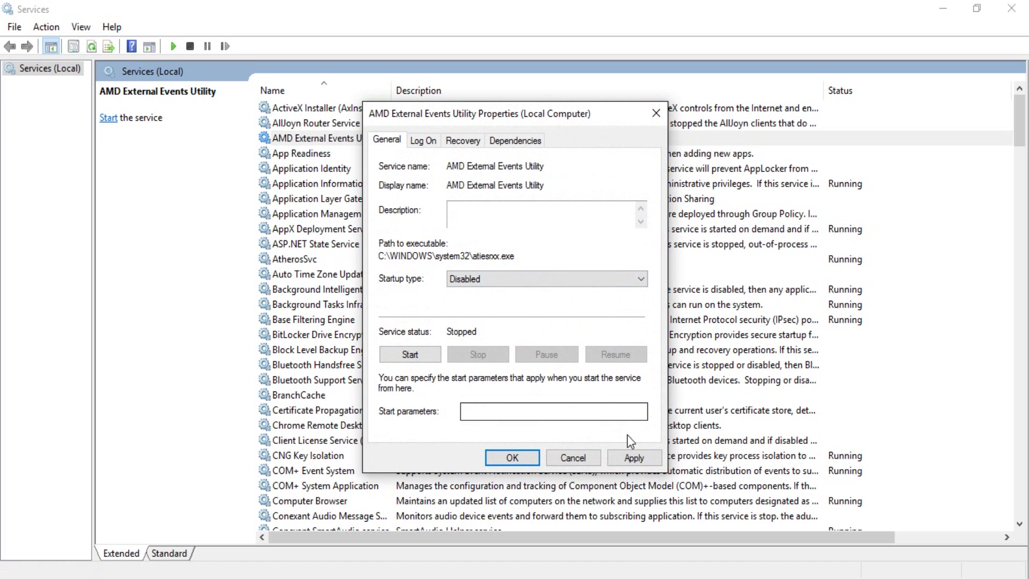
click(632, 457)
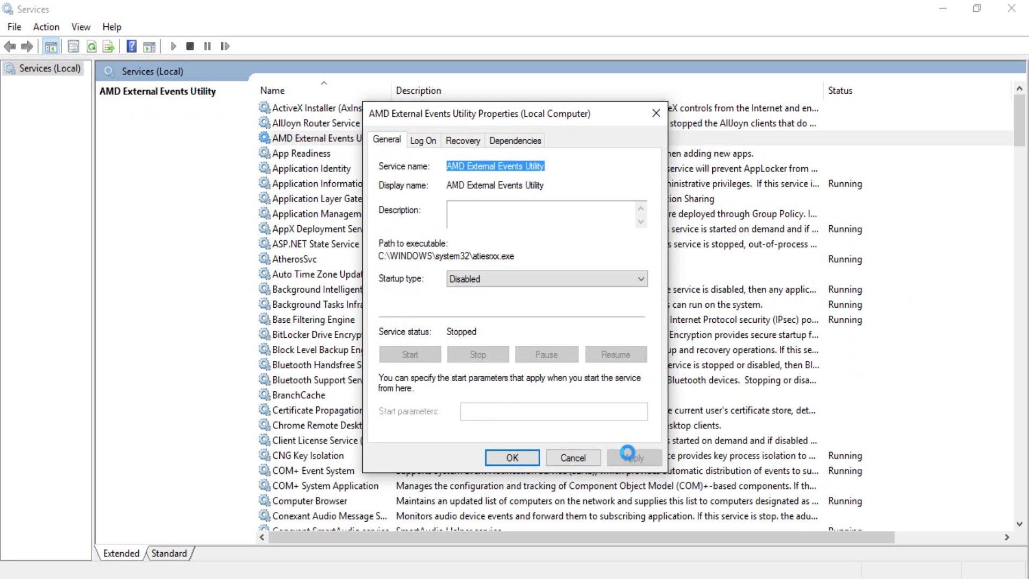
click(523, 459)
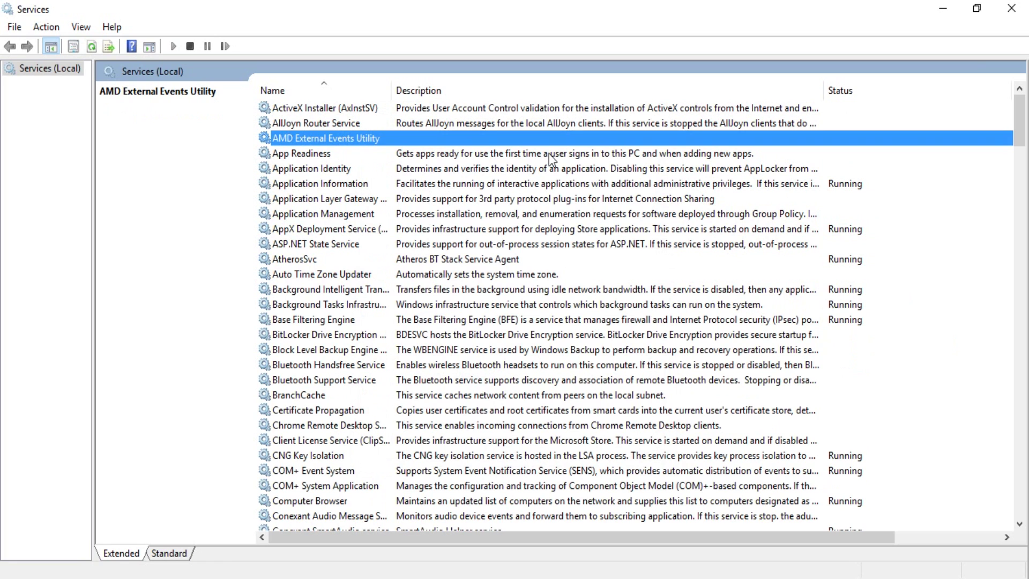
Step: Close the Services console and move the Notepad instructions fully into view
click(1012, 8)
drag(748, 260, 637, 124)
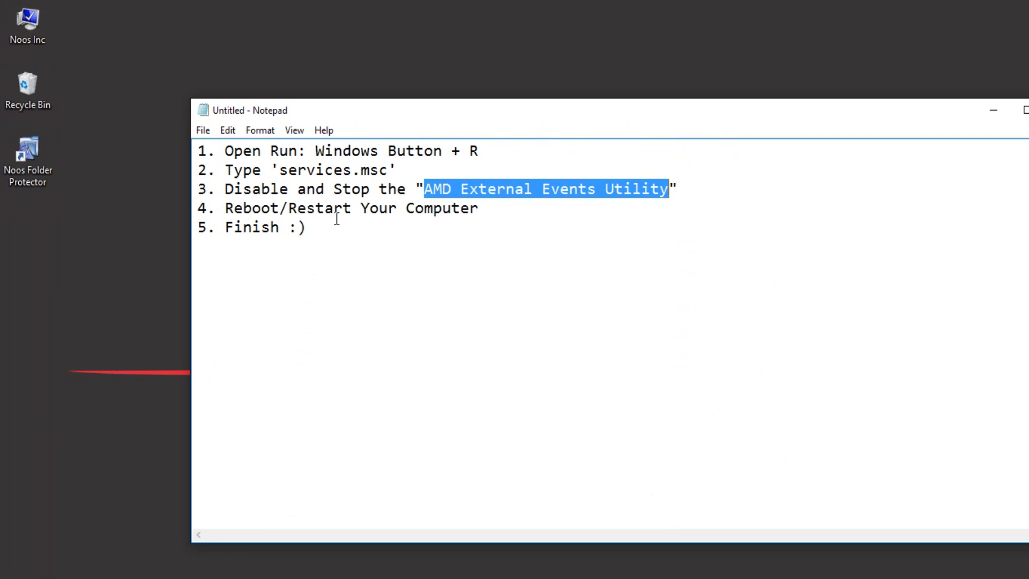
Step: Minimize the instruction notes, dismiss the System Settings Change message, and close the notes without saving them
key(alt+F4)
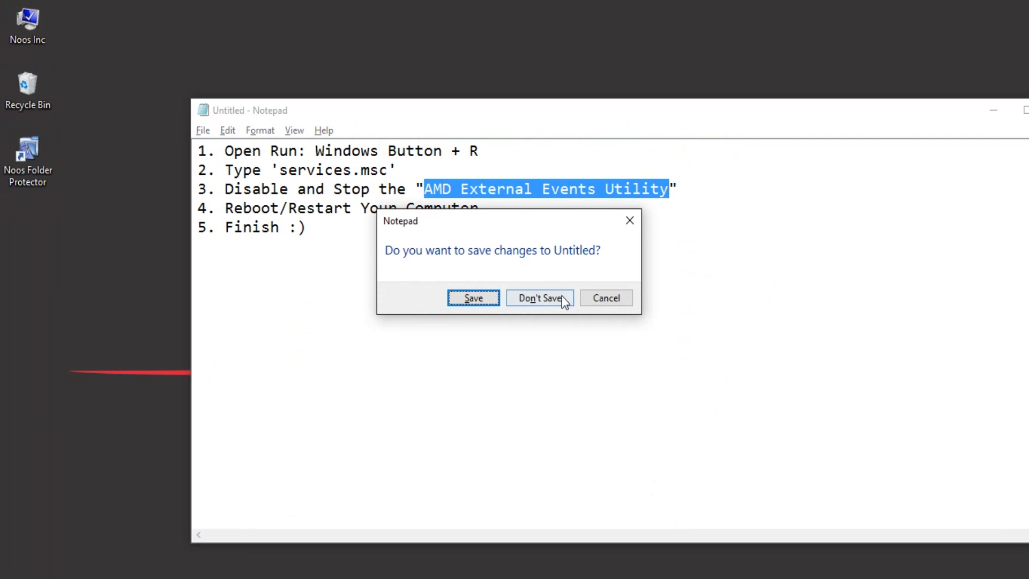
click(602, 299)
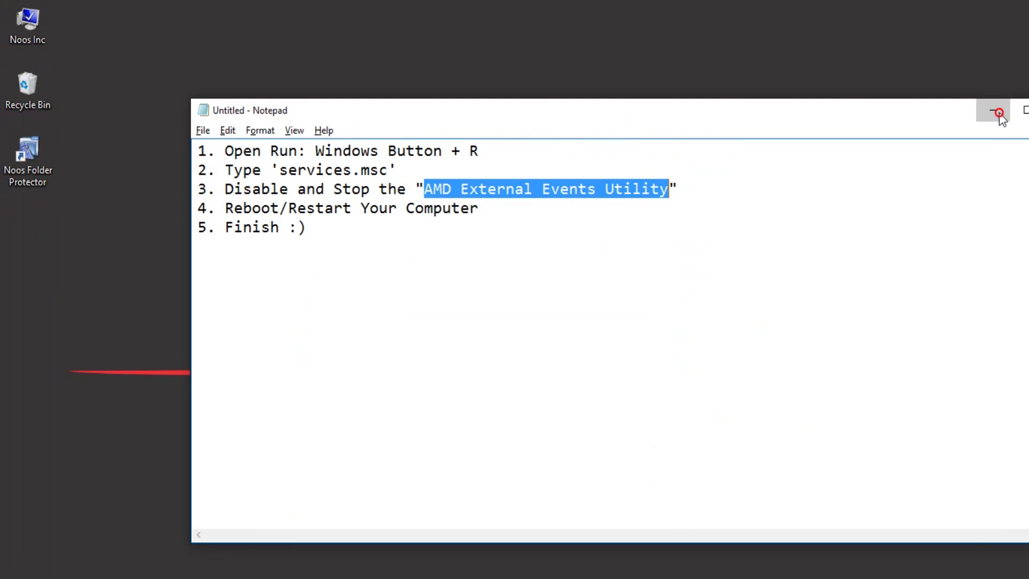
click(998, 113)
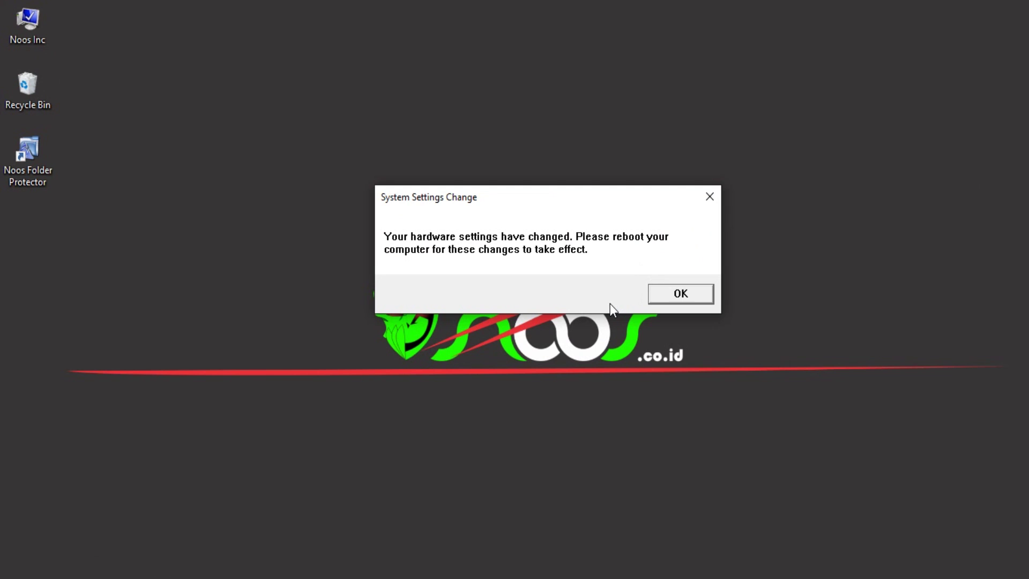
key(Return)
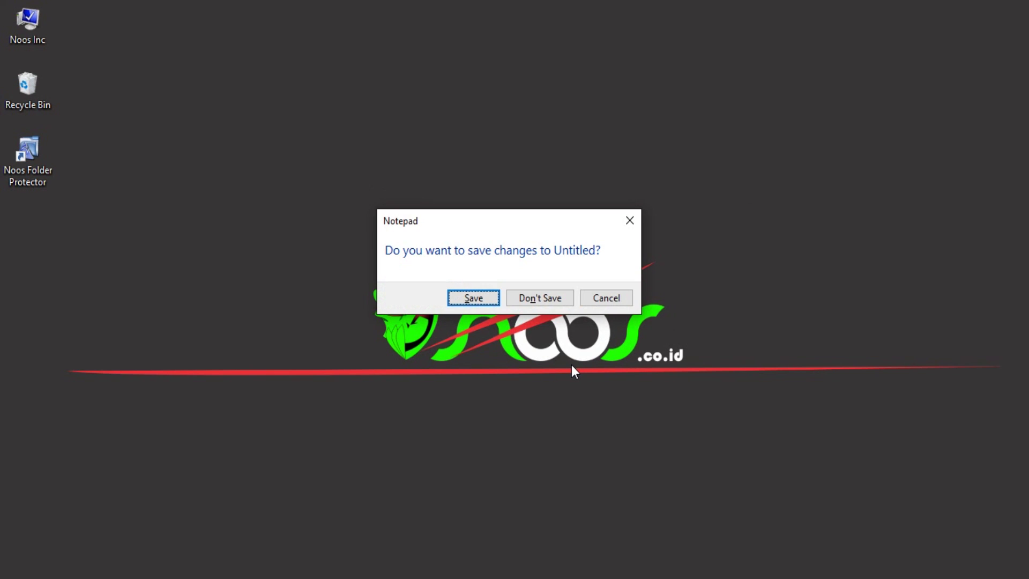
click(536, 299)
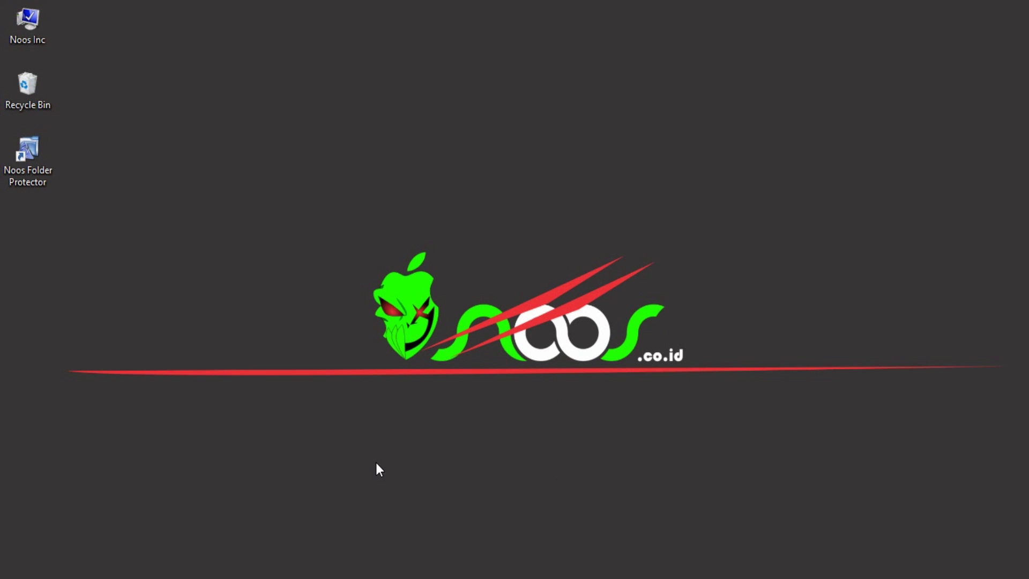
Step: Launch Notepad from the Run dialog to get a blank document
key(super+r)
text(no)
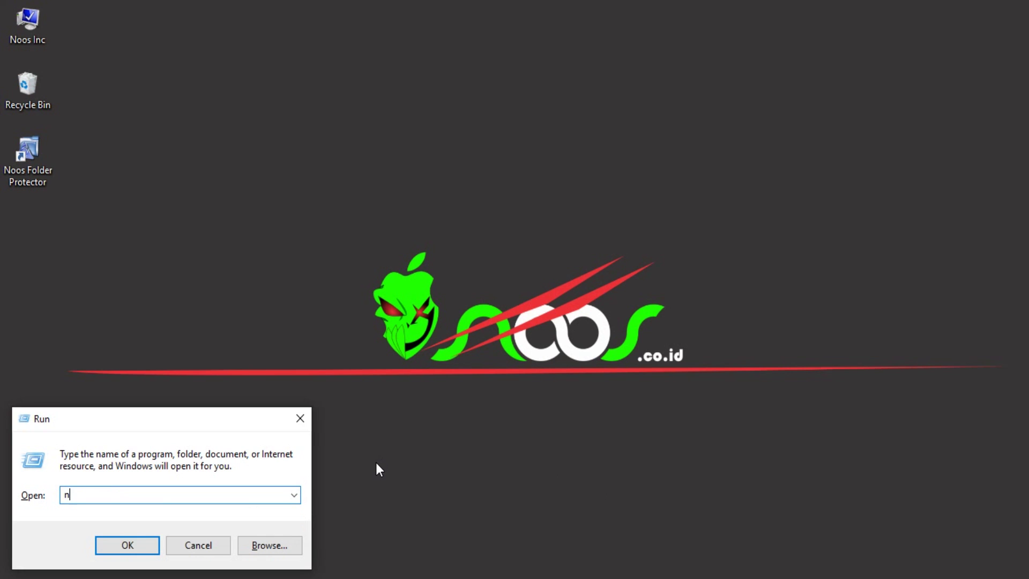
key(Down)
key(Down)
key(Return)
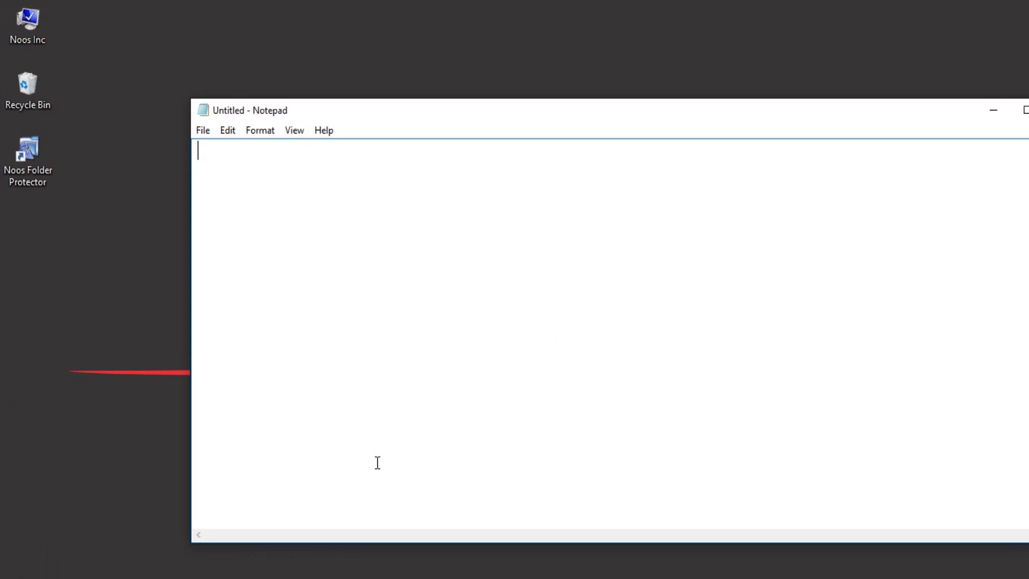
Step: Write the closing note "Reboot and Done.." and insert the word "Computer" after "Reboot"
text(Reboot and Done)
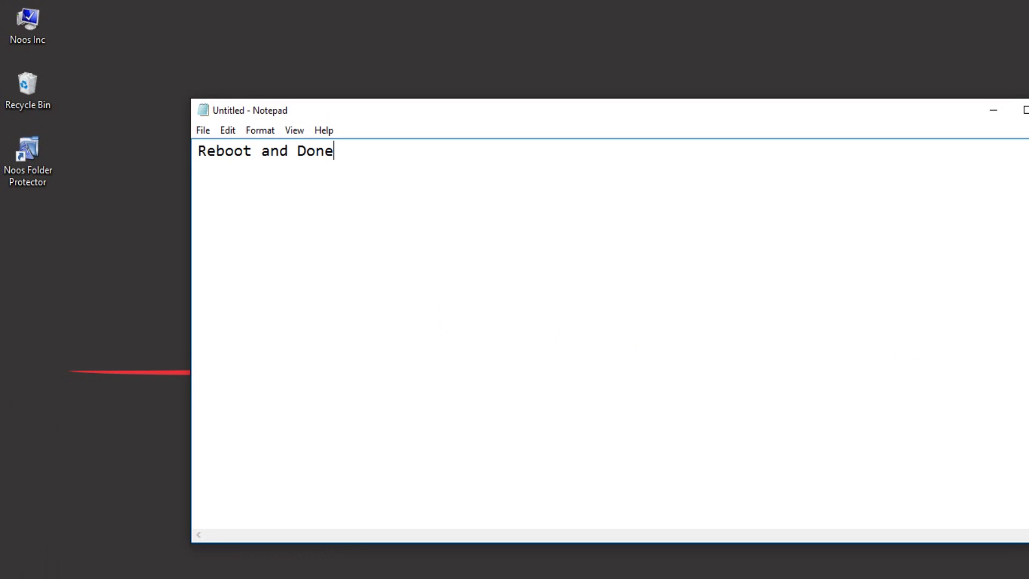
text(..)
click(262, 152)
text(Computer)
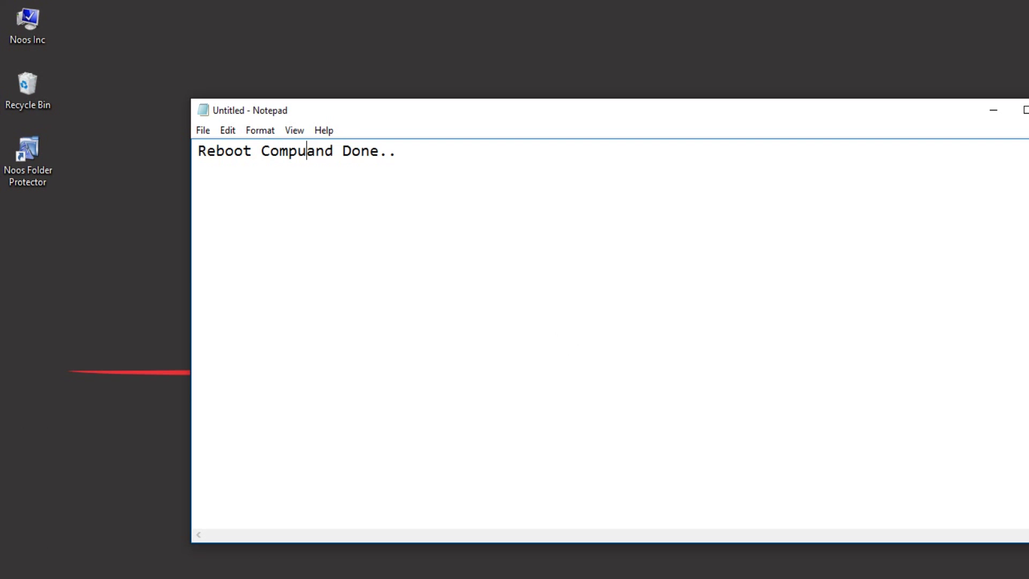